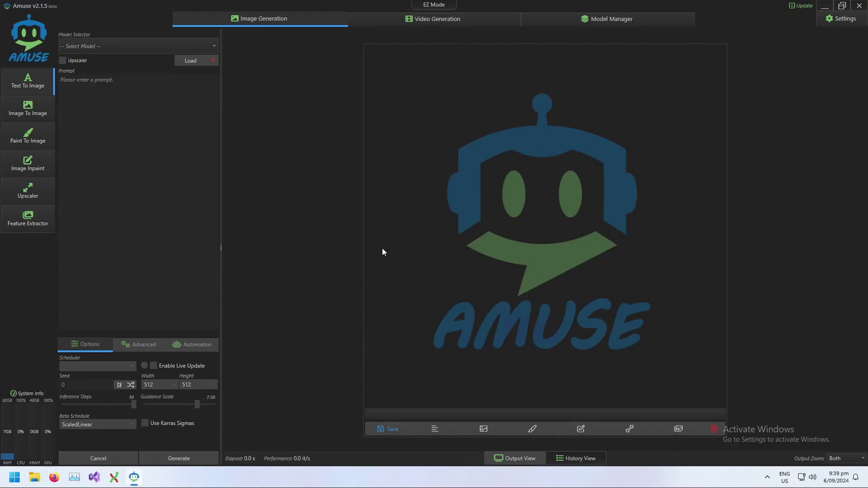
Select FLUX.1-schnell in the Model Selector and load it until it reads Ready!
{"action": "left_click", "coordinate": [114, 47]}
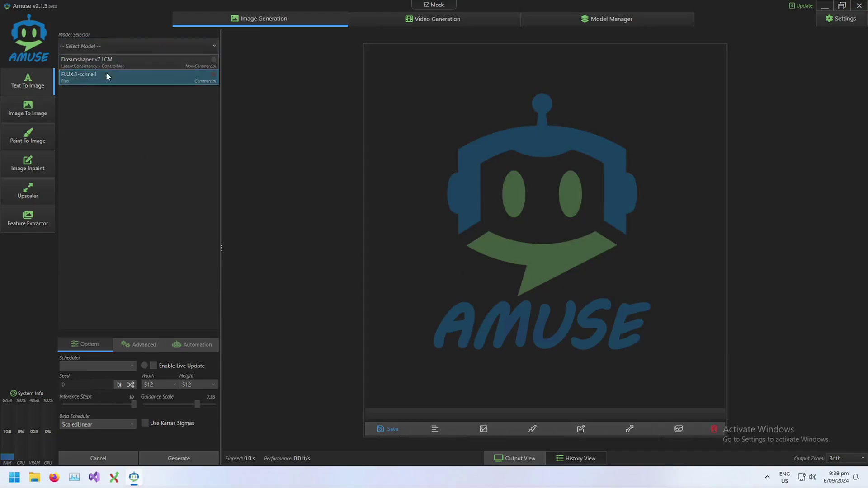
{"action": "left_click", "coordinate": [107, 76]}
{"action": "left_click", "coordinate": [189, 62]}
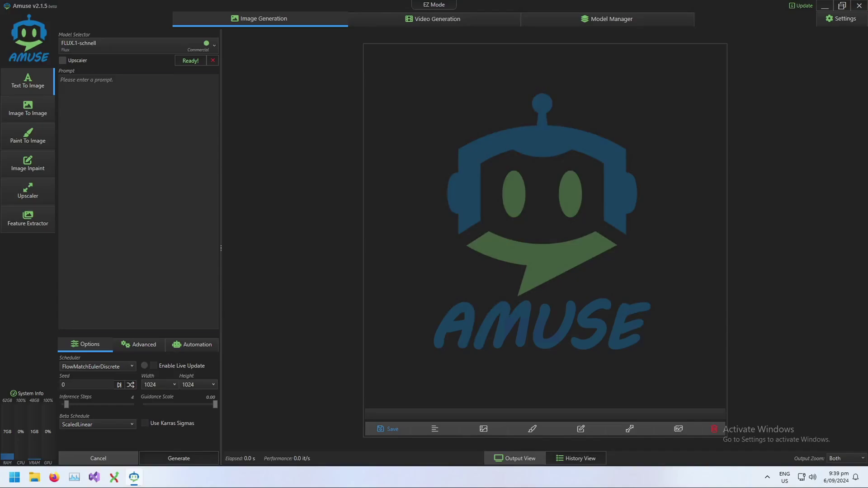
{"action": "left_click", "coordinate": [61, 80]}
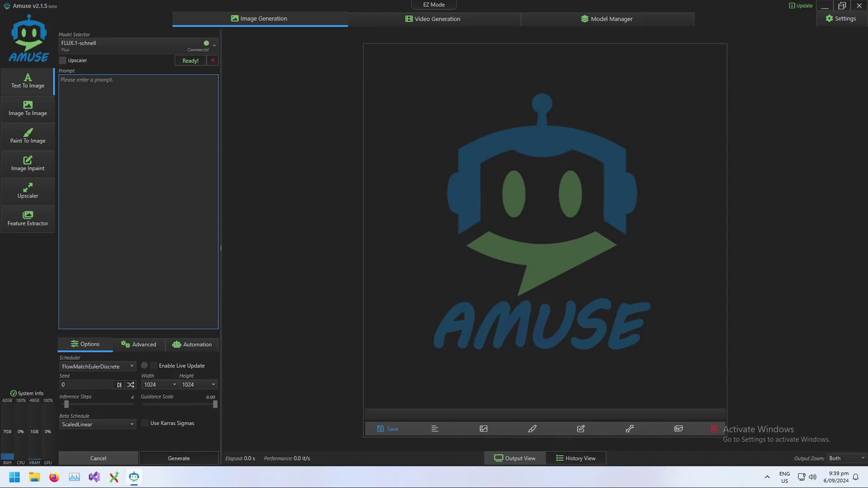
{"action": "left_click", "coordinate": [92, 366]}
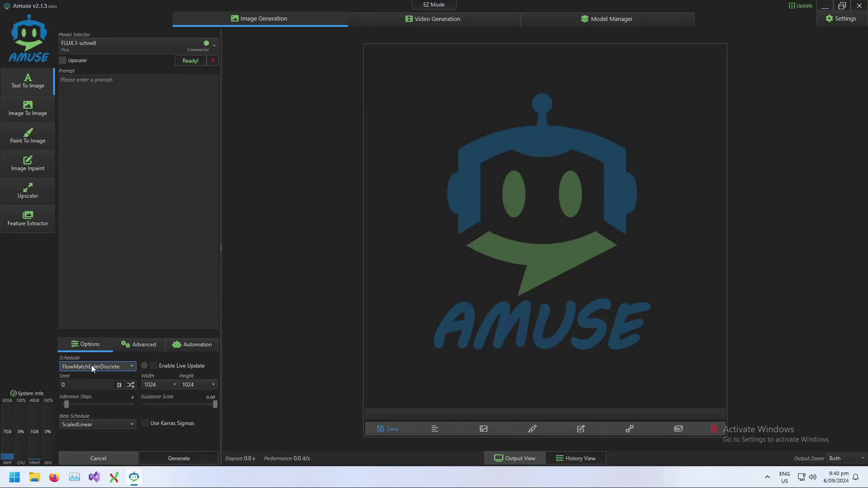
{"action": "left_click", "coordinate": [92, 366]}
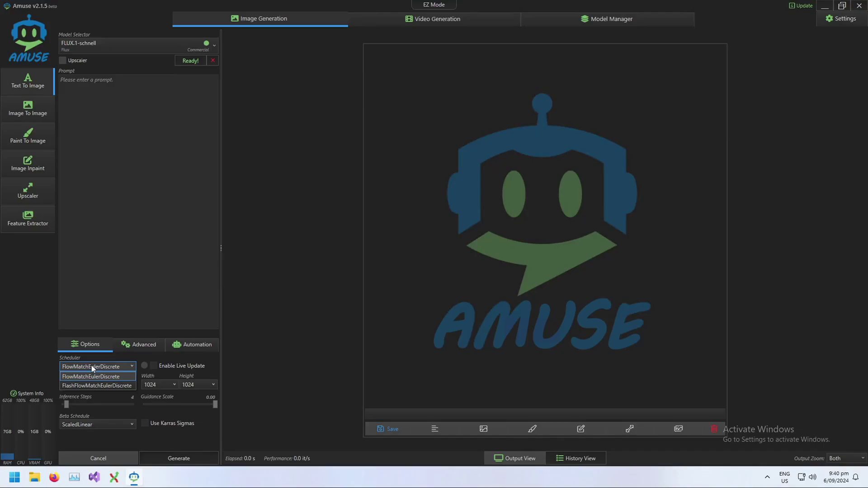
{"action": "left_click", "coordinate": [107, 378]}
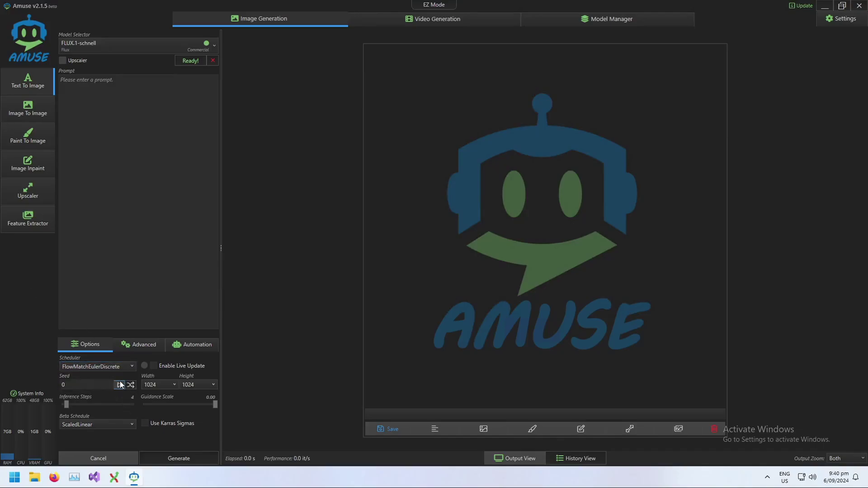
{"action": "left_click", "coordinate": [120, 385]}
Keep ScaledLinear as the beta schedule, with Use Karras Sigmas ticked.
{"action": "left_click", "coordinate": [114, 425]}
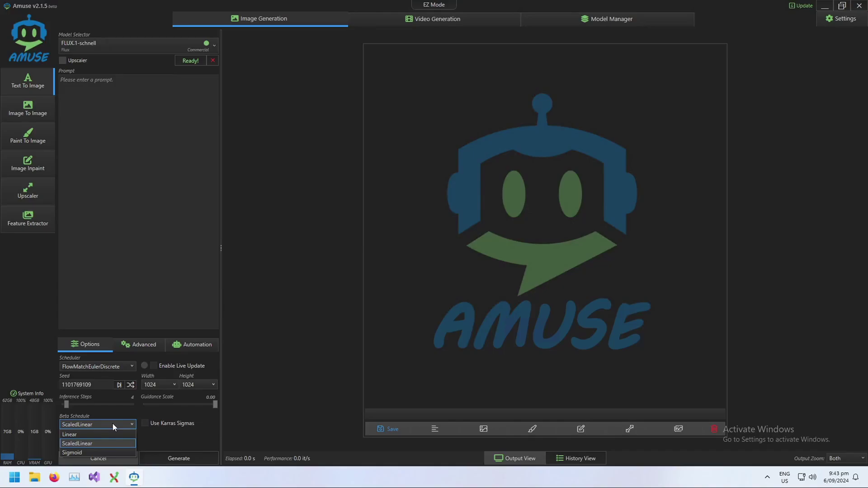
{"action": "left_click", "coordinate": [112, 424]}
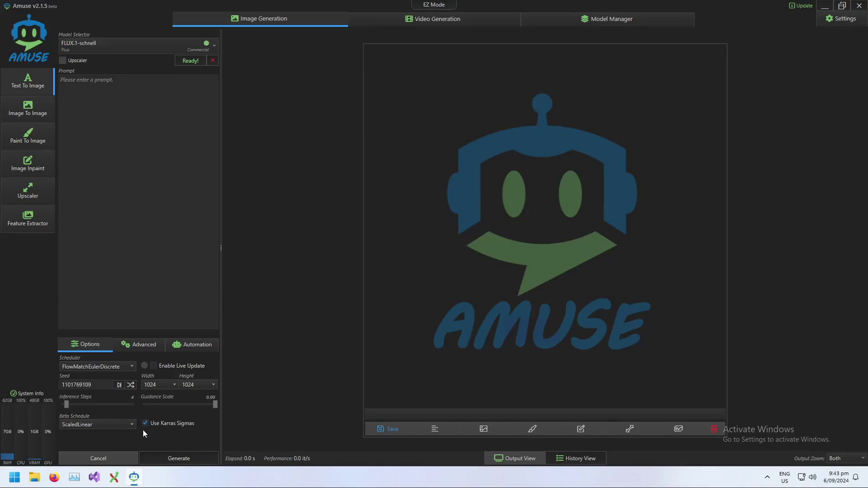
Switch on Enable Live Update, checking the Advanced settings before returning to Options.
{"action": "left_click", "coordinate": [154, 365]}
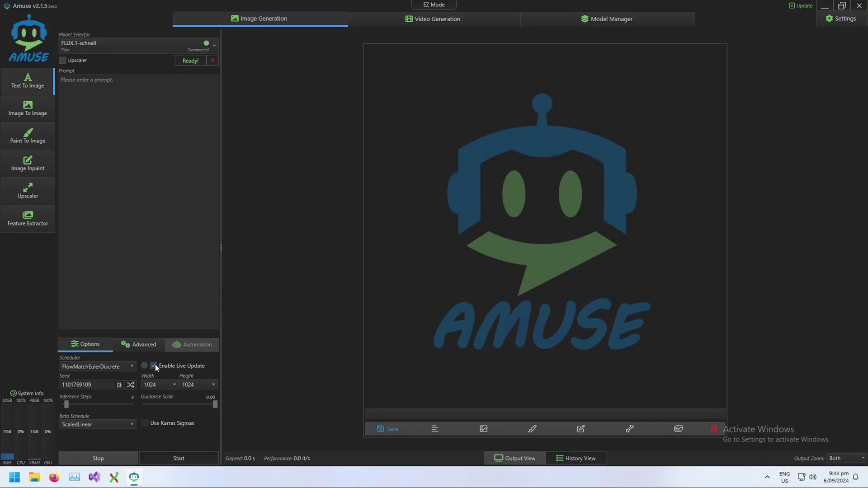
{"action": "left_click", "coordinate": [134, 341]}
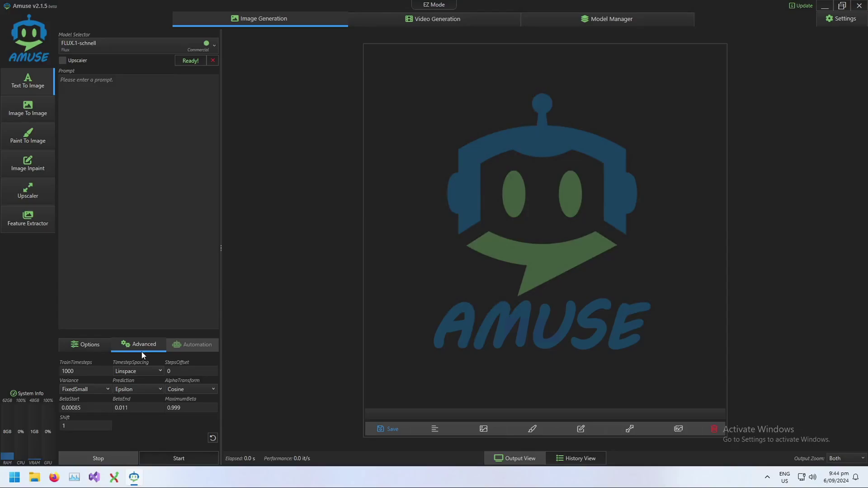
{"action": "left_click", "coordinate": [83, 343]}
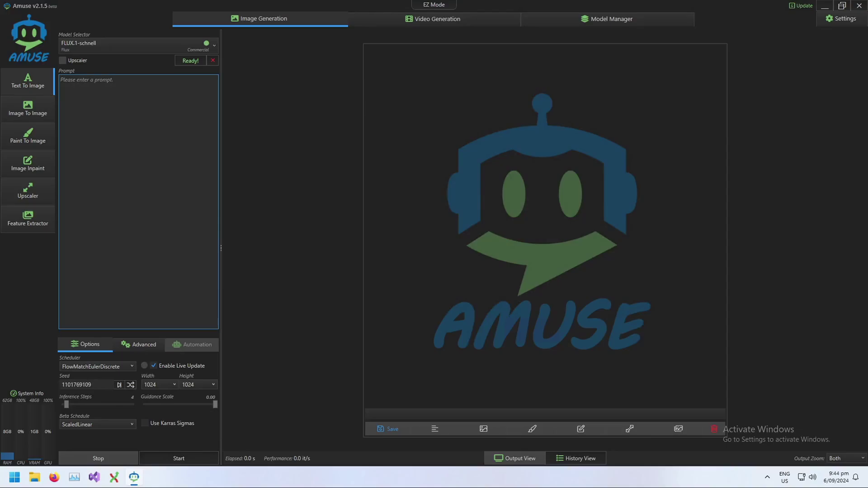
Insert the preset prompt 'a wise old wizard with a long white beard casting a spell'.
{"action": "right_click", "coordinate": [104, 111]}
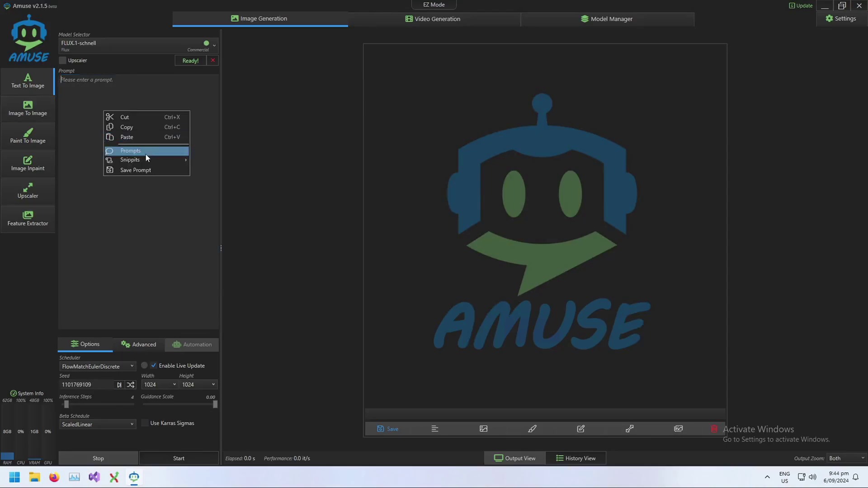
{"action": "mouse_move", "coordinate": [146, 154]}
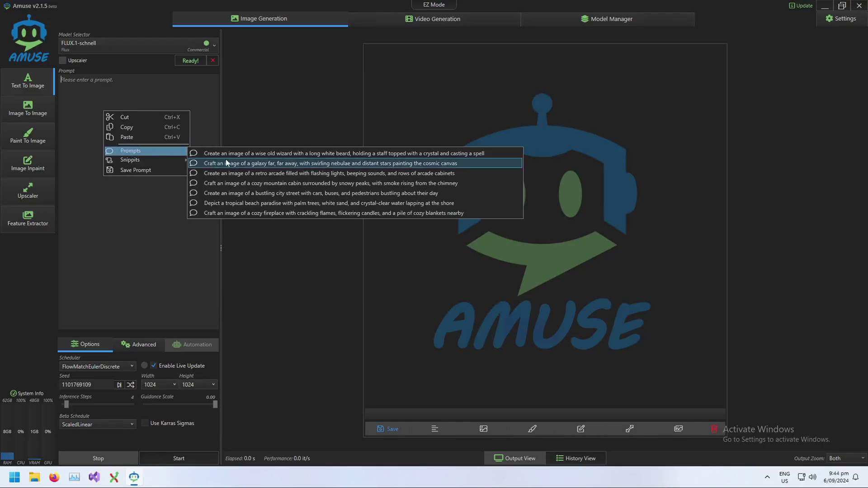
{"action": "left_click", "coordinate": [251, 155]}
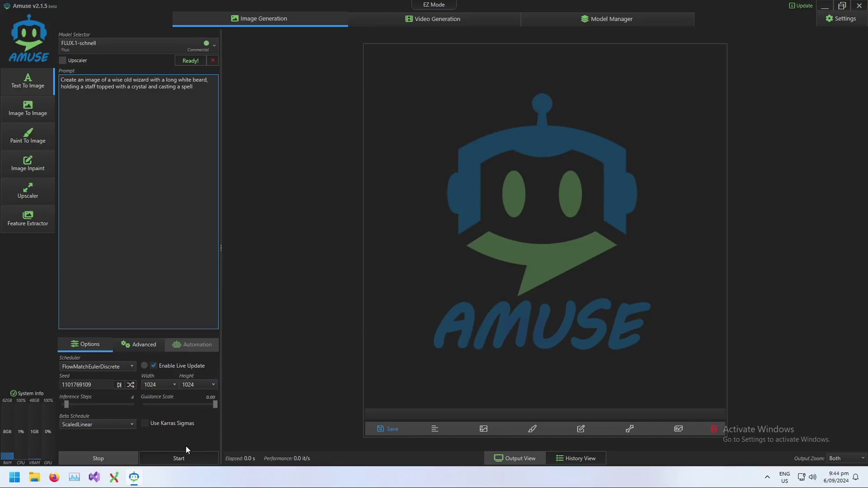
Turn live update off and render the 1024×1024 wizard image with FLUX.1-schnell.
{"action": "left_click", "coordinate": [154, 366]}
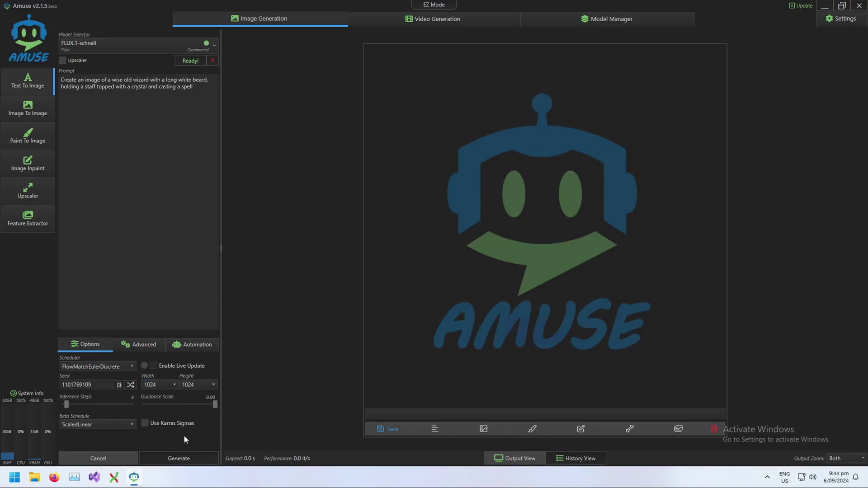
{"action": "left_click", "coordinate": [209, 458]}
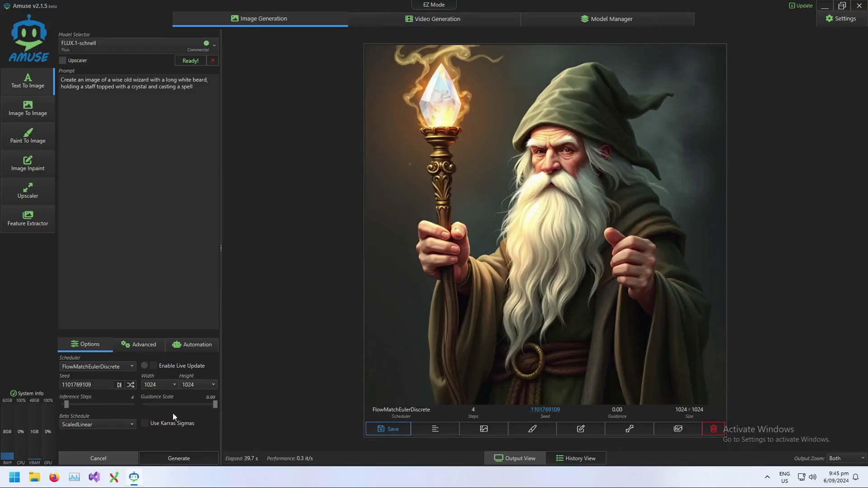
{"action": "left_click", "coordinate": [71, 403]}
{"action": "left_click", "coordinate": [189, 458]}
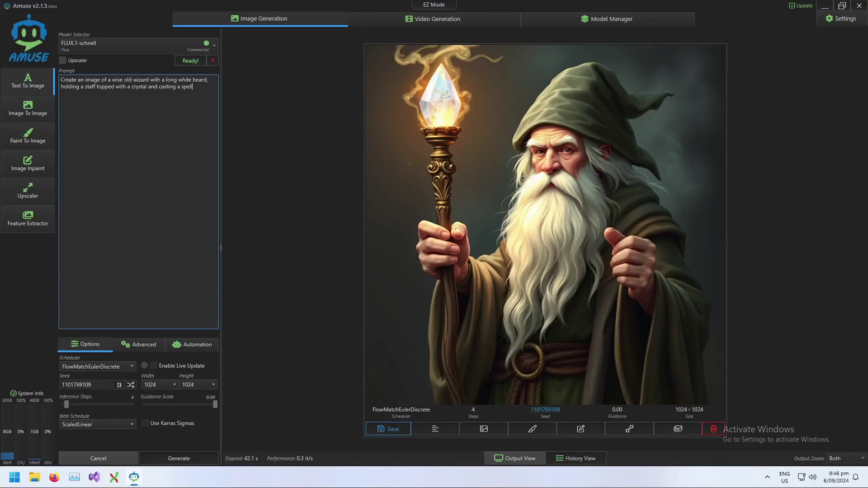
Append the 'intricate design and details, hyperrealism, photorealistic, cinematic, 4k' snippet to the prompt.
{"action": "right_click", "coordinate": [164, 160]}
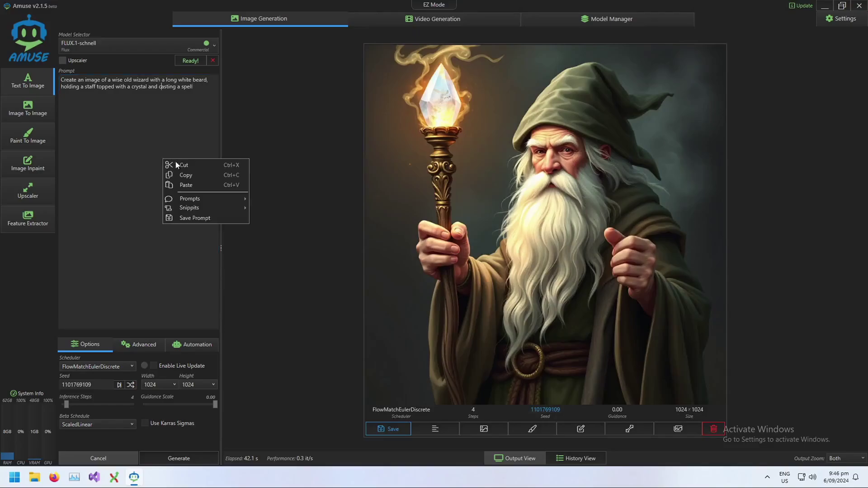
{"action": "mouse_move", "coordinate": [201, 209]}
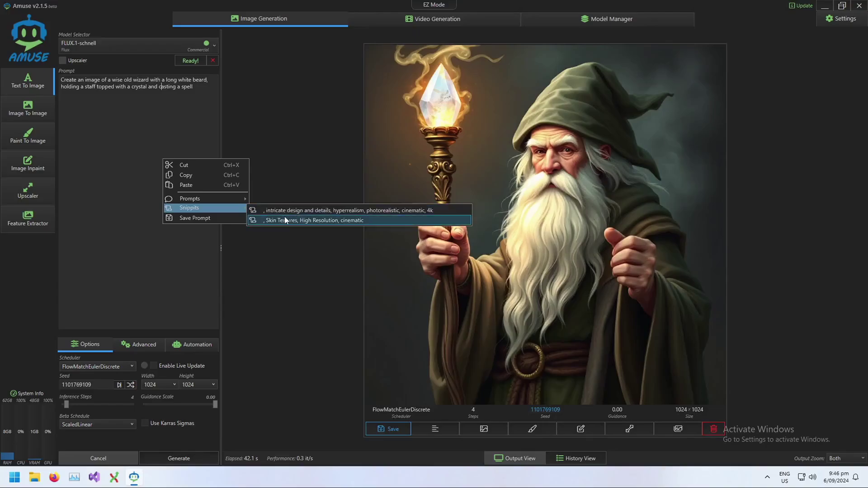
{"action": "left_click", "coordinate": [301, 210]}
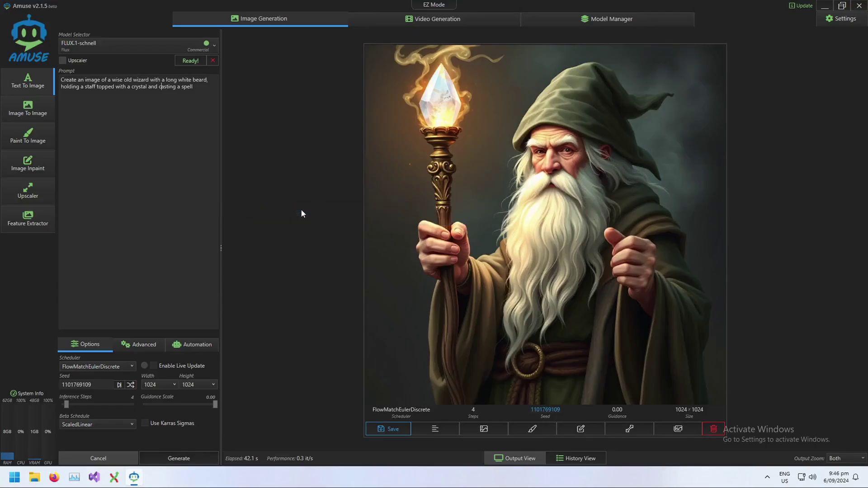
{"action": "left_click", "coordinate": [192, 458]}
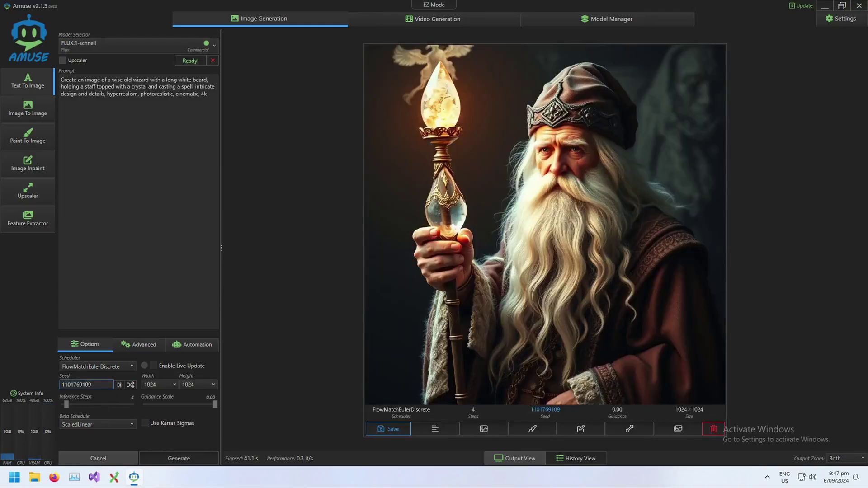
Switch to a random seed and generate a new wizard image, seed 334598415.
{"action": "left_click", "coordinate": [131, 386]}
{"action": "left_click", "coordinate": [197, 462]}
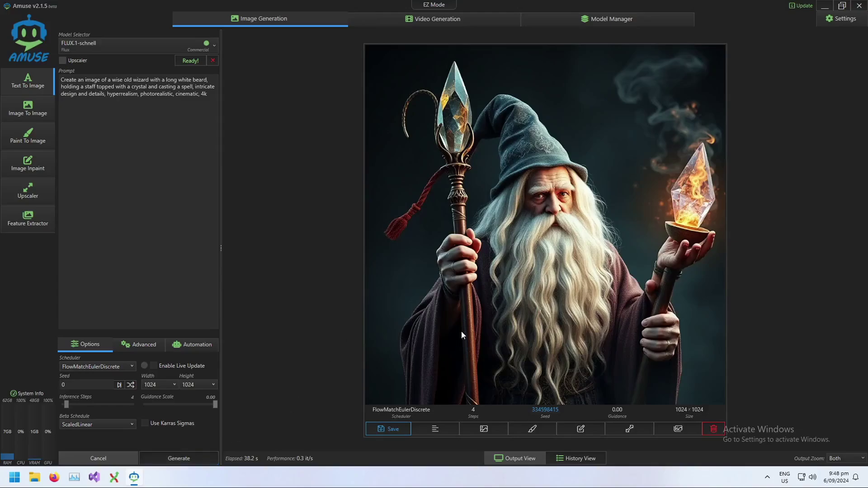
Open the Save Image dialog for the seed-334598415 wizard render, then cancel it without saving.
{"action": "left_click", "coordinate": [394, 428]}
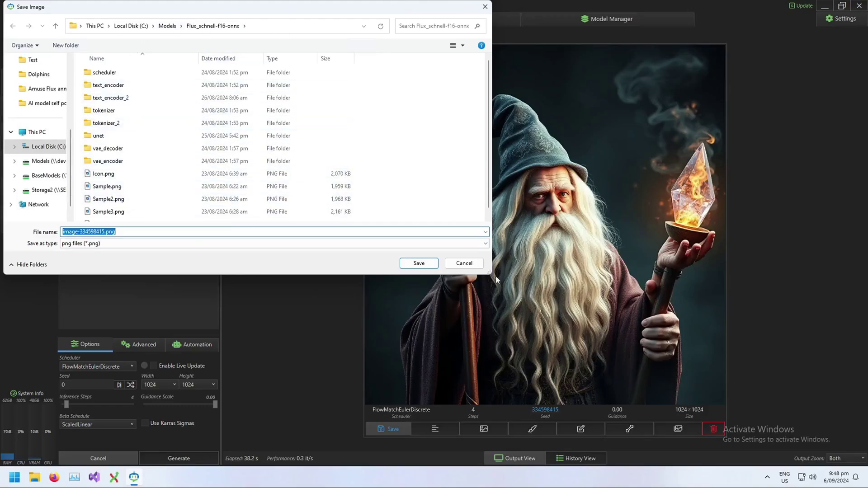
{"action": "left_click", "coordinate": [465, 263]}
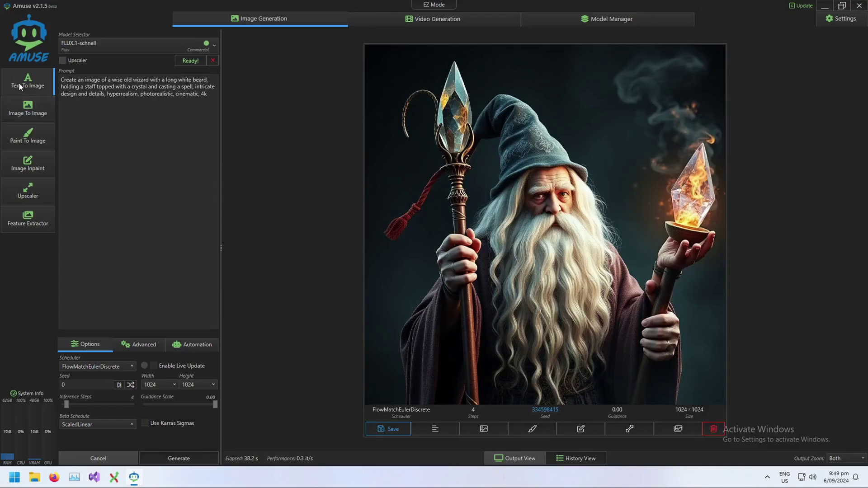
Load the wizard image's settings so seed 334598415 is reused for the next run.
{"action": "left_click", "coordinate": [441, 430]}
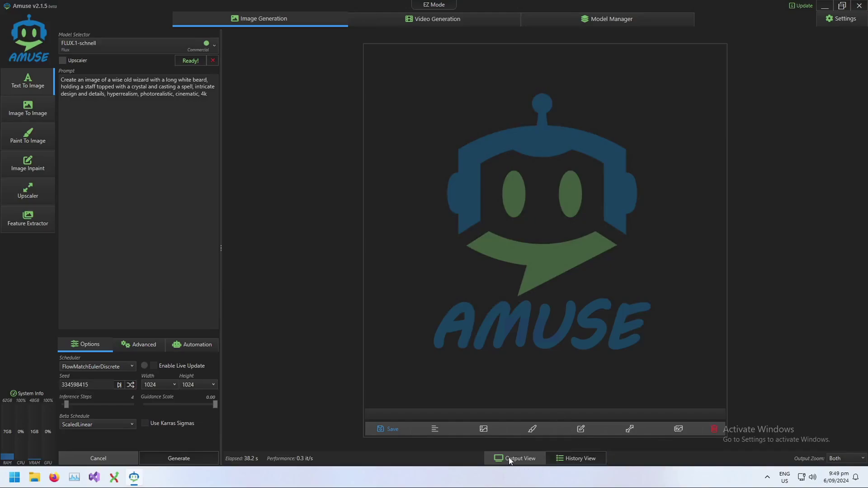
{"action": "left_click", "coordinate": [583, 462]}
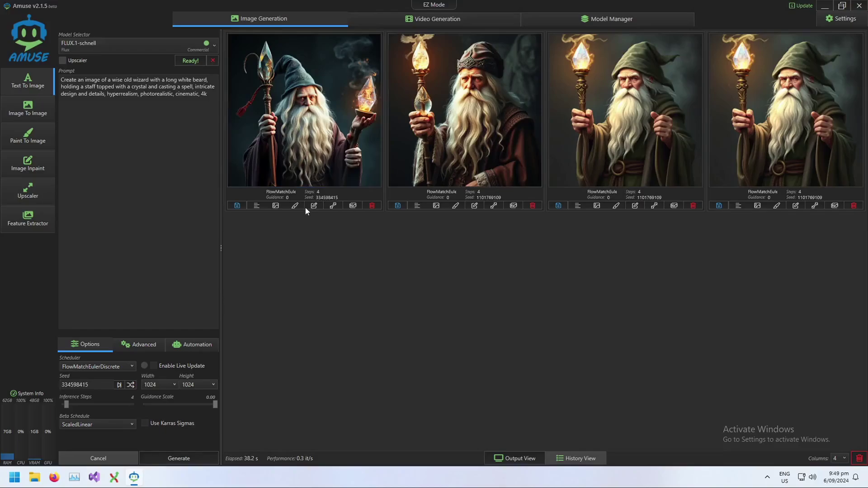
{"action": "left_click", "coordinate": [254, 205]}
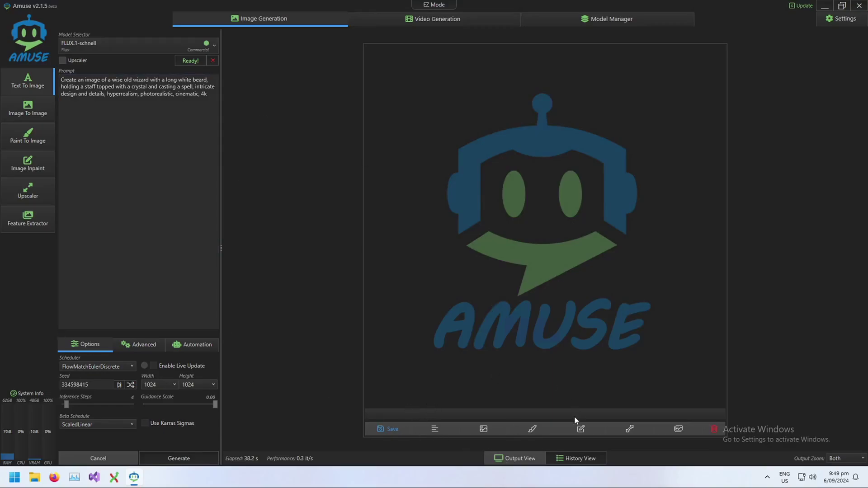
{"action": "left_click", "coordinate": [576, 458]}
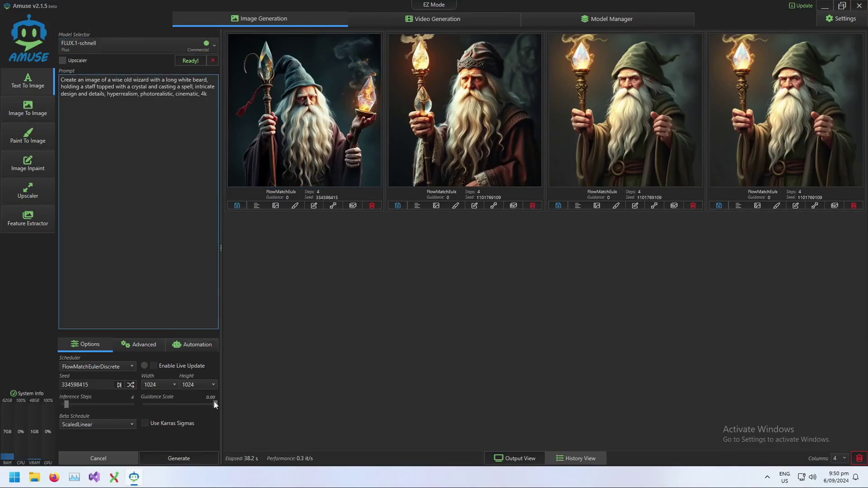
Regenerate the wizard with seed 334598415, watch it render, then compare all five renders in History View.
{"action": "left_click", "coordinate": [197, 454]}
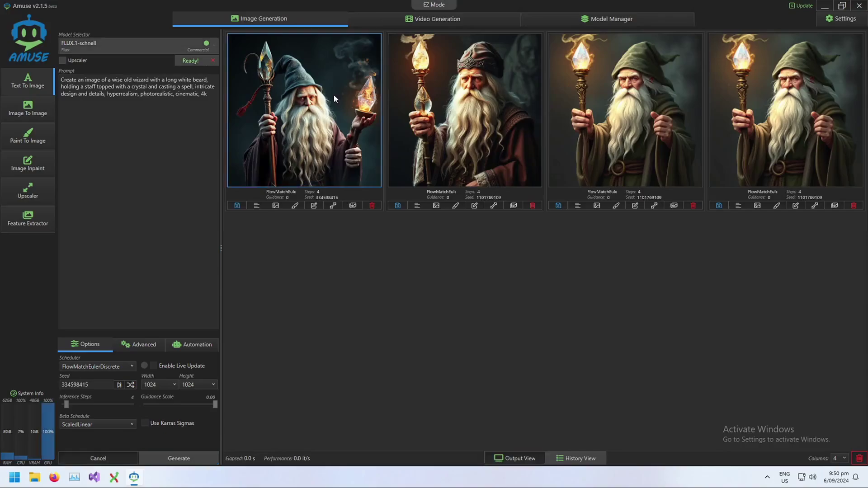
{"action": "left_click", "coordinate": [525, 454]}
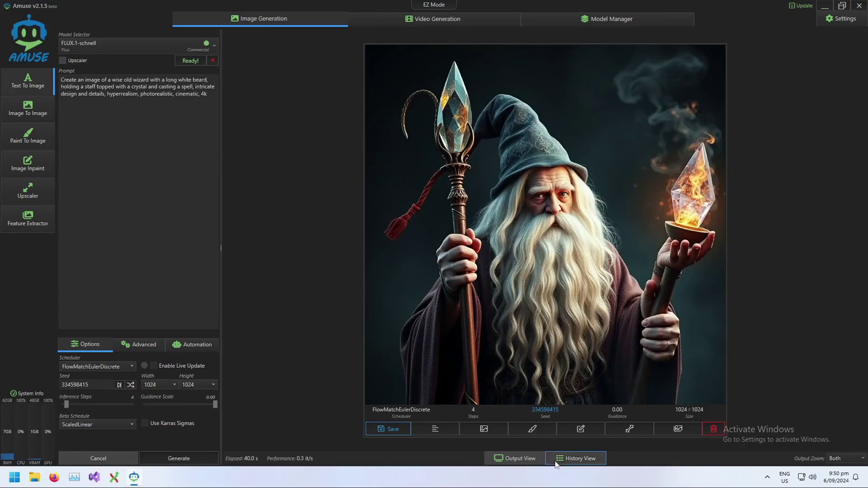
{"action": "left_click", "coordinate": [575, 458]}
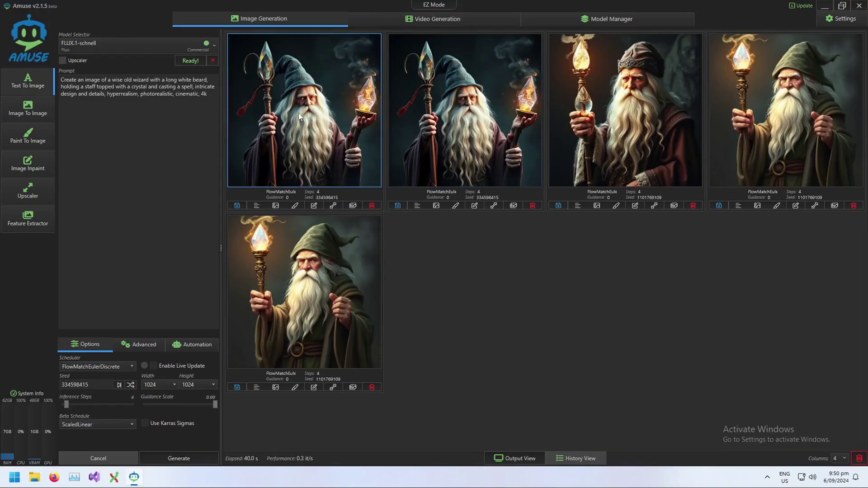
Start a Seed-type automation batch with Count 3 to produce three wizard variants.
{"action": "left_click", "coordinate": [529, 458]}
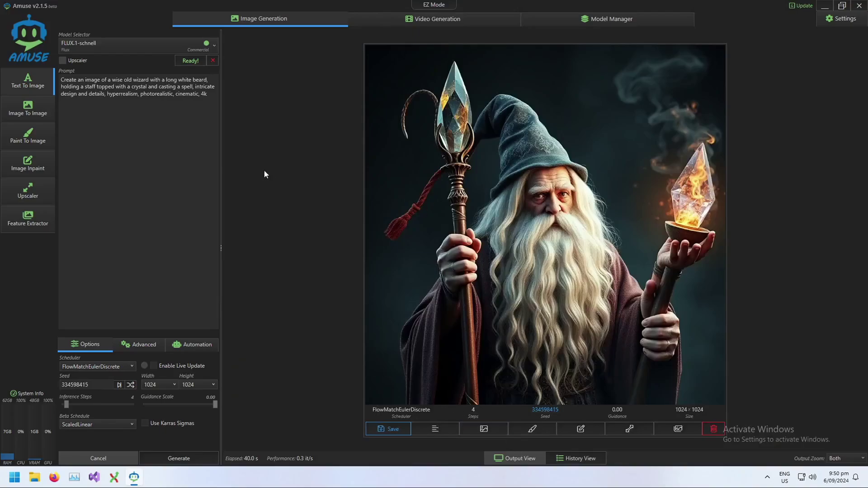
{"action": "left_click", "coordinate": [197, 344]}
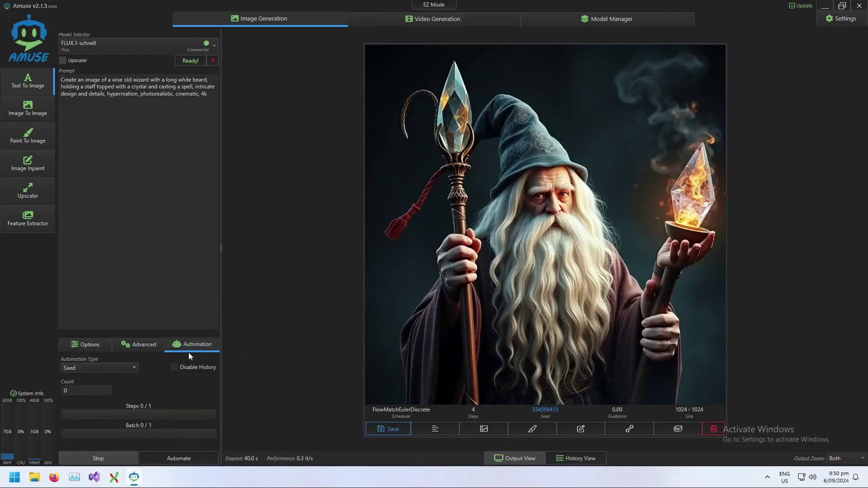
{"action": "left_click", "coordinate": [125, 367]}
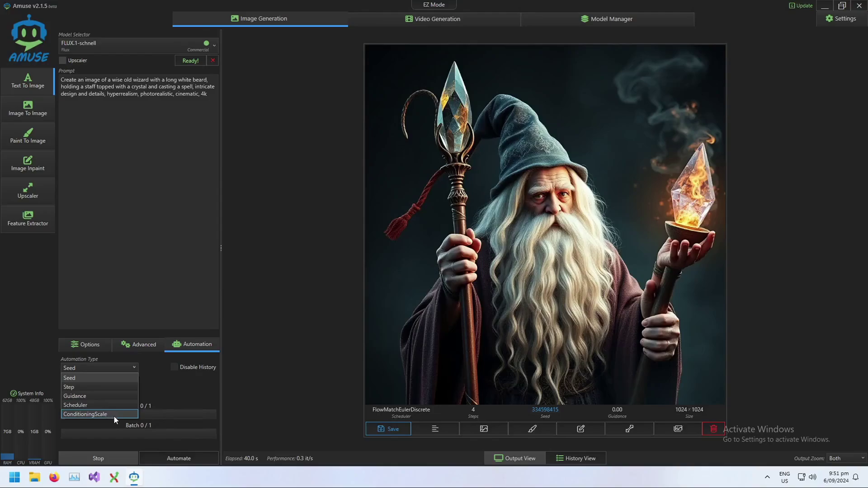
{"action": "left_click", "coordinate": [96, 379]}
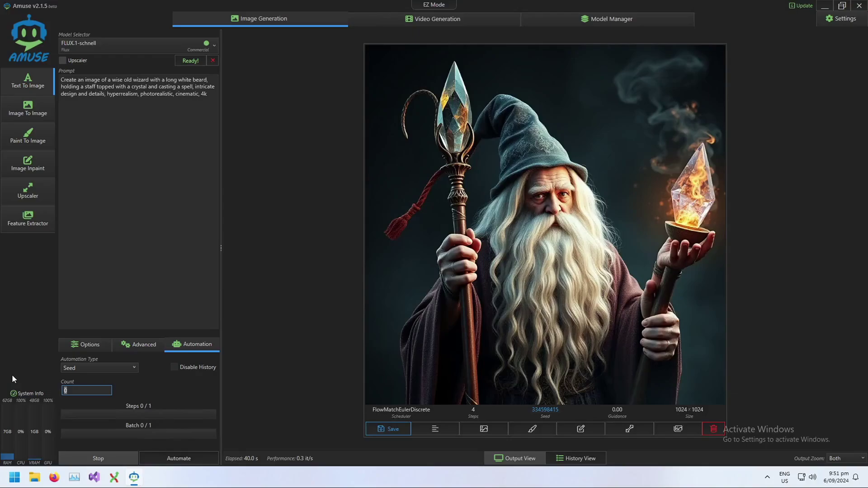
{"action": "type", "text": "3"}
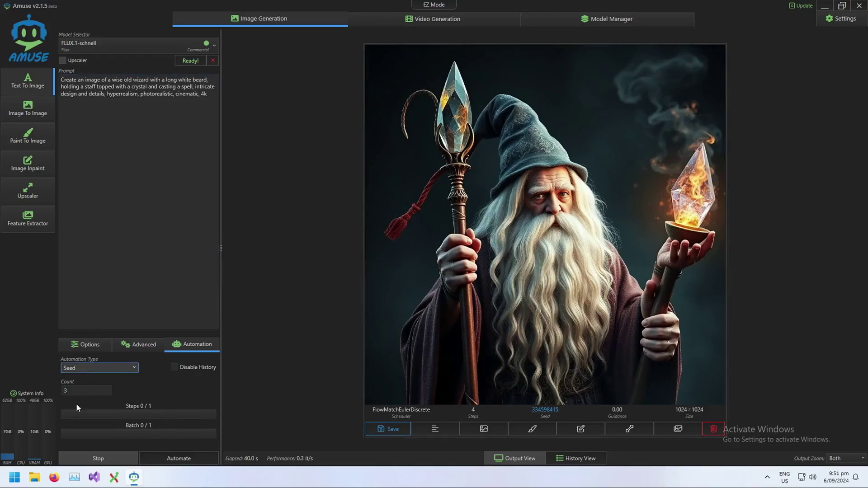
{"action": "left_click", "coordinate": [202, 462]}
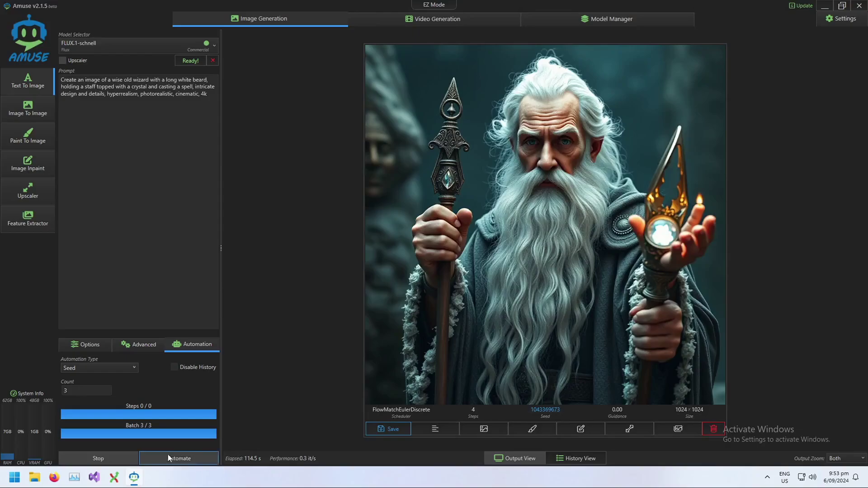
Once Batch 3/3 finishes, return to the Options tab with the generation settings.
{"action": "left_click", "coordinate": [95, 346]}
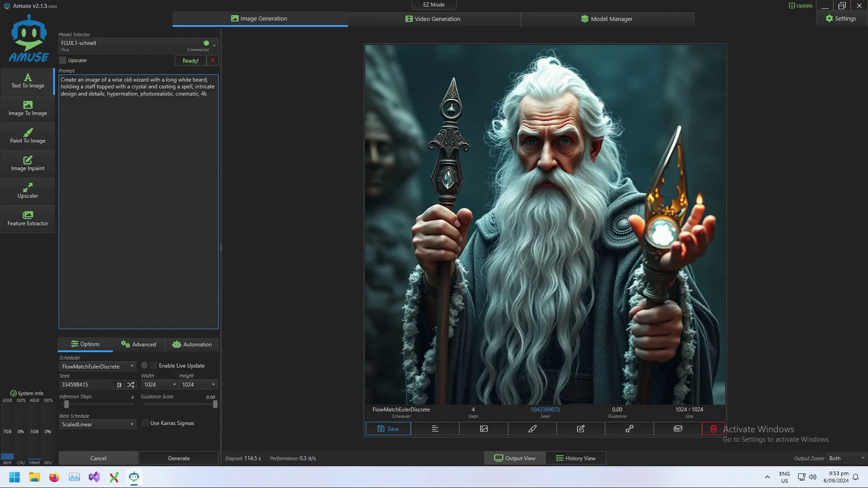
Delete the entire wizard prompt, reset the seed to 0 for random output, and focus the empty prompt box.
{"action": "key", "text": "ctrl+a"}
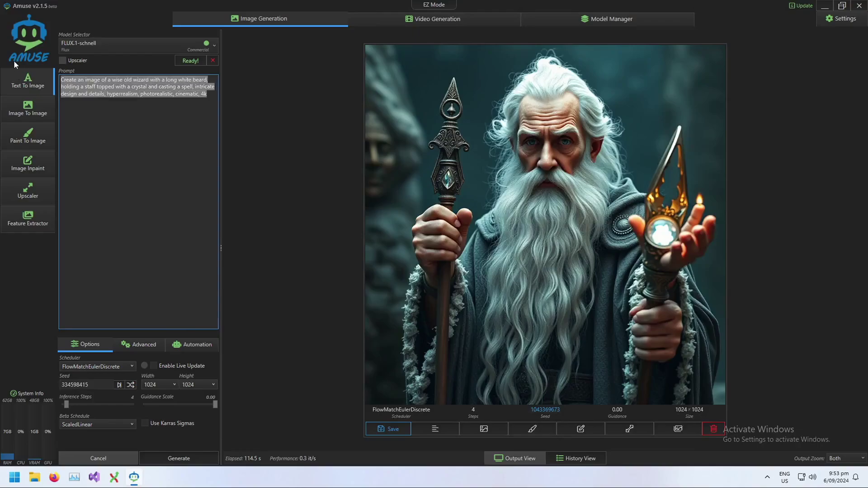
{"action": "key", "text": "BackSpace"}
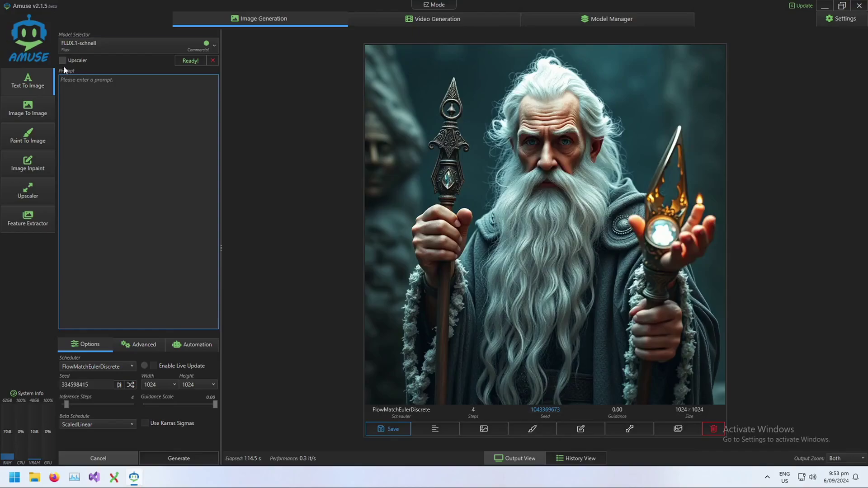
{"action": "left_click", "coordinate": [130, 386]}
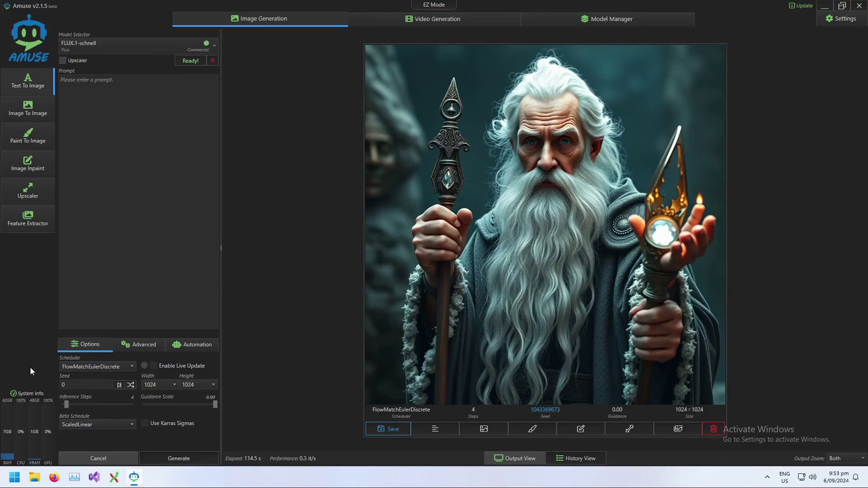
{"action": "left_click", "coordinate": [113, 203]}
Start a prompt-less Seed automation batch with Count changed from 3 to 10.
{"action": "left_click", "coordinate": [194, 346]}
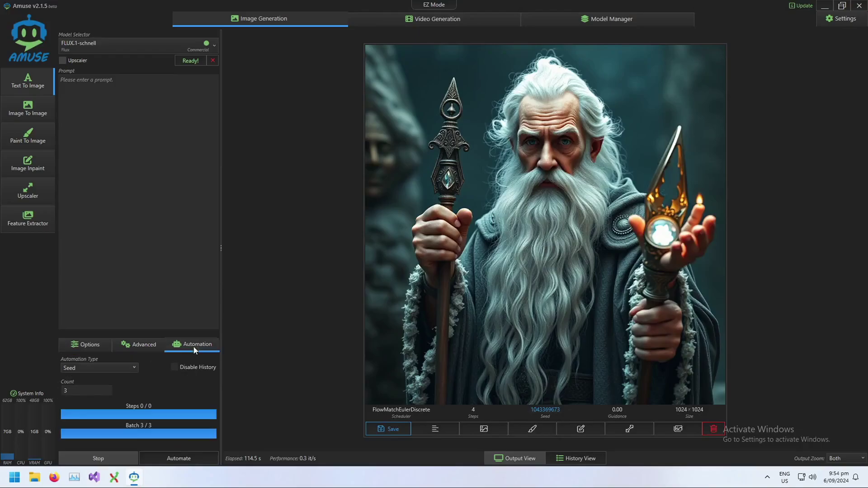
{"action": "left_click", "coordinate": [87, 389]}
{"action": "double_click", "coordinate": [66, 391]}
{"action": "type", "text": "10"}
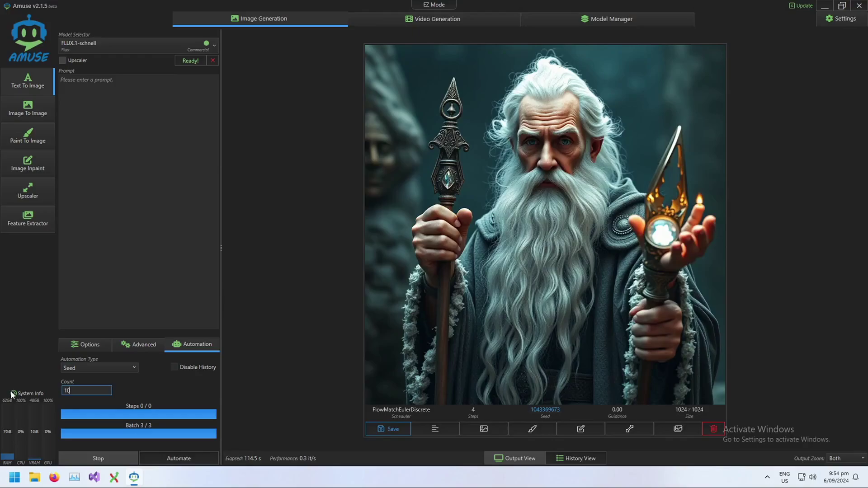
{"action": "left_click", "coordinate": [199, 462]}
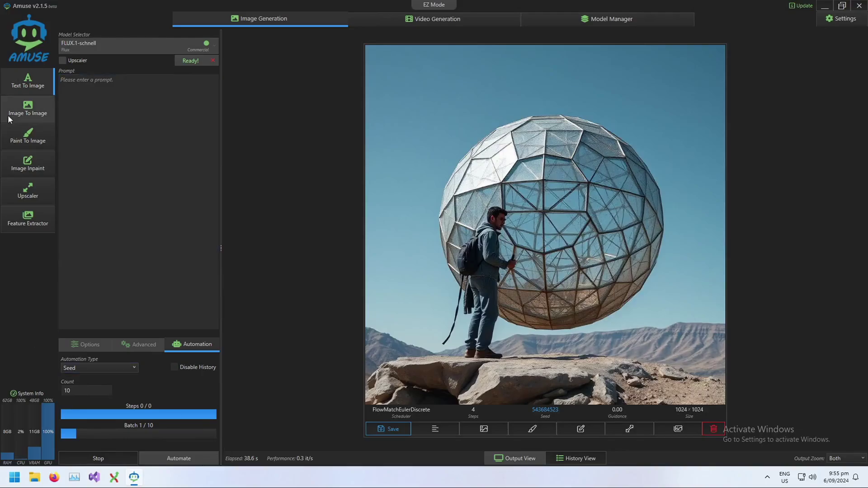
{"action": "left_click", "coordinate": [64, 80]}
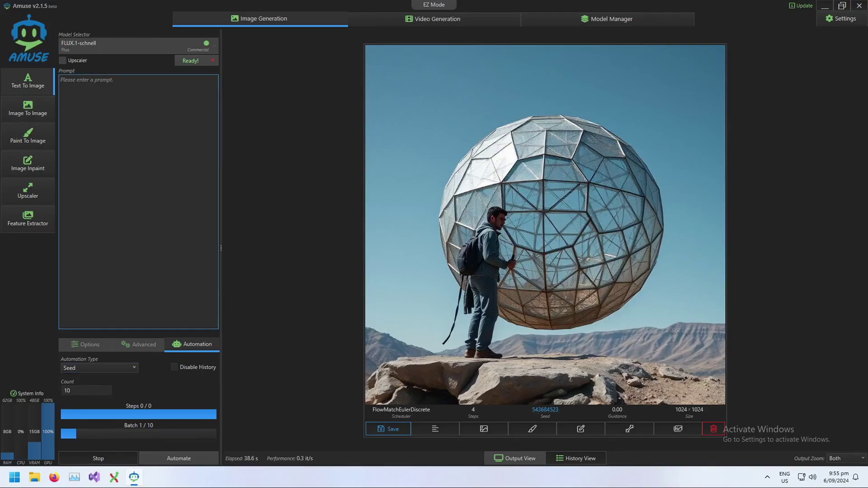